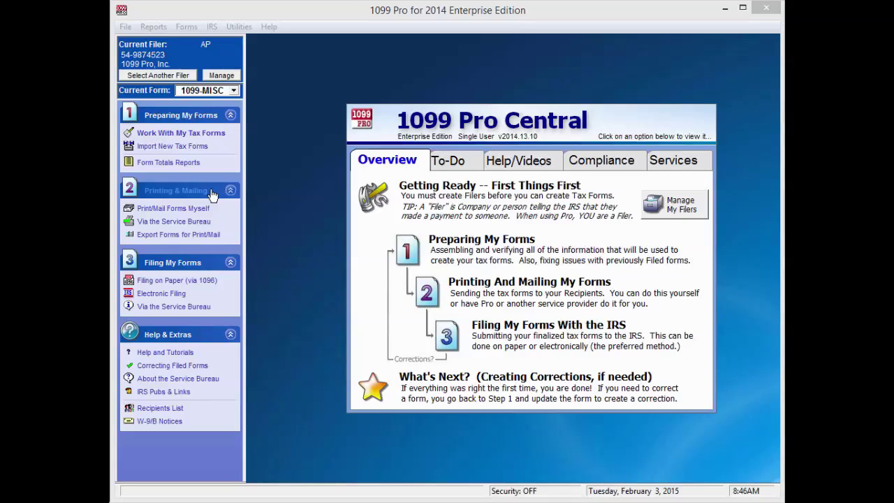
# - Start a new Bulk TIN Matching upload in the Service Bureau center and pass the introduction pages
pyautogui.click(199, 222)
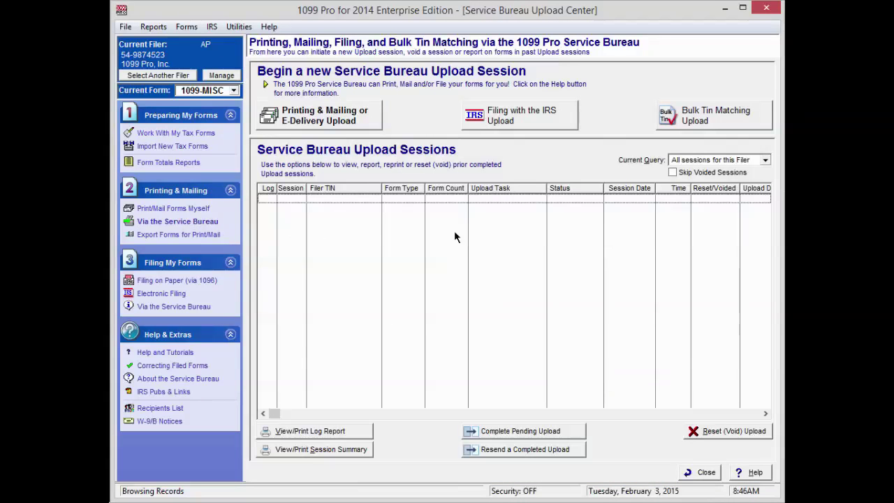
pyautogui.click(724, 119)
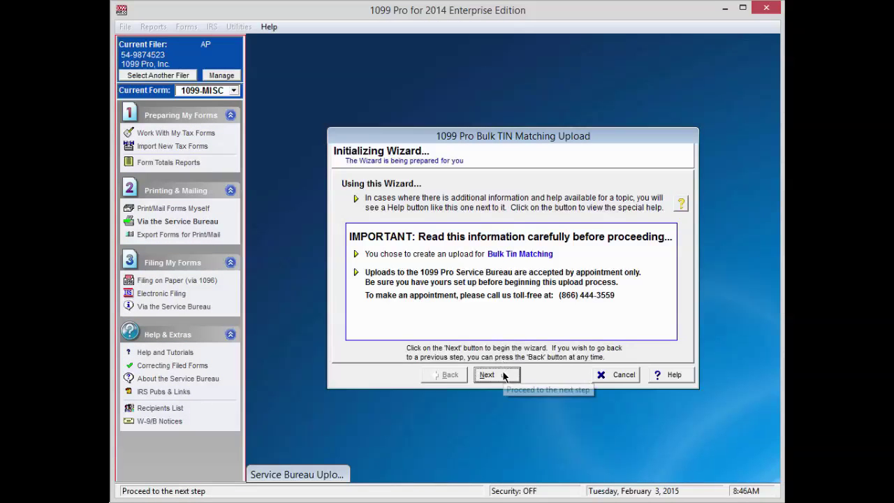
pyautogui.click(503, 375)
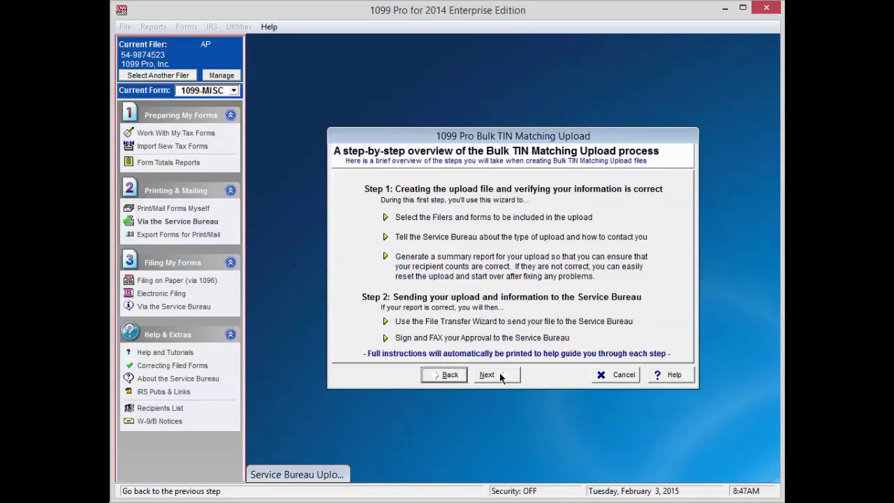
pyautogui.click(500, 375)
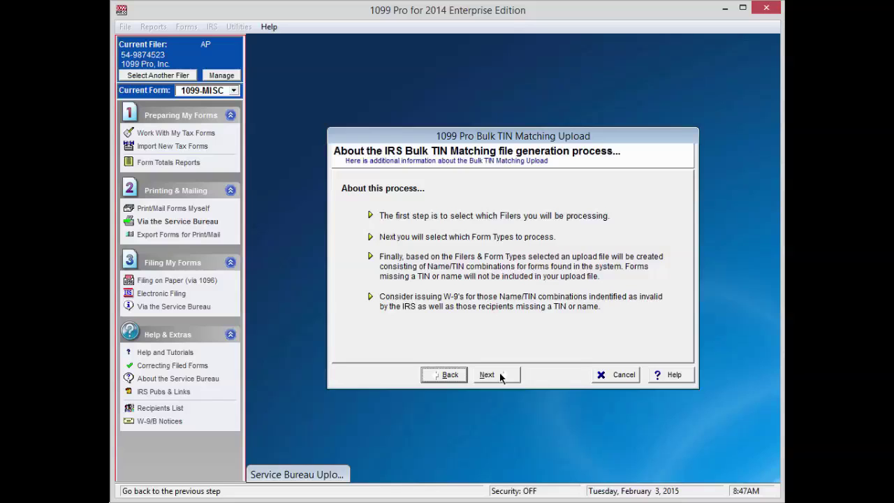
pyautogui.click(500, 375)
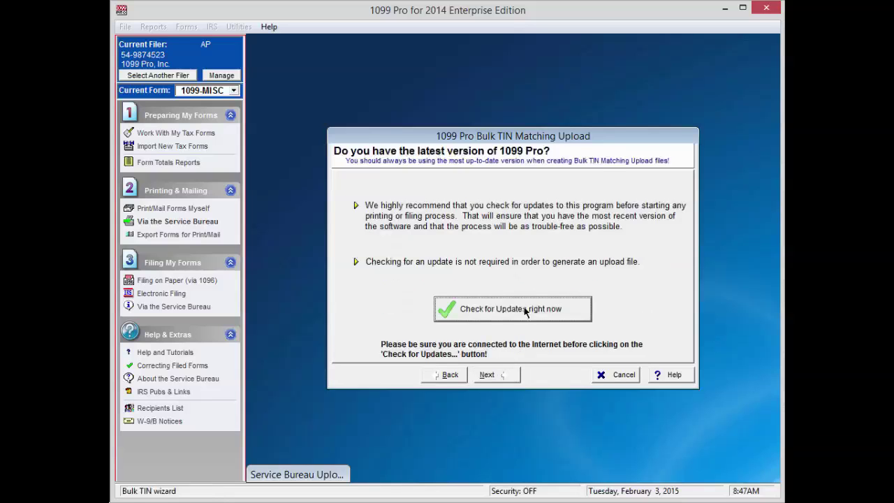
# - Confirm 1099 Pro is up to date and continue to form selection
pyautogui.click(526, 311)
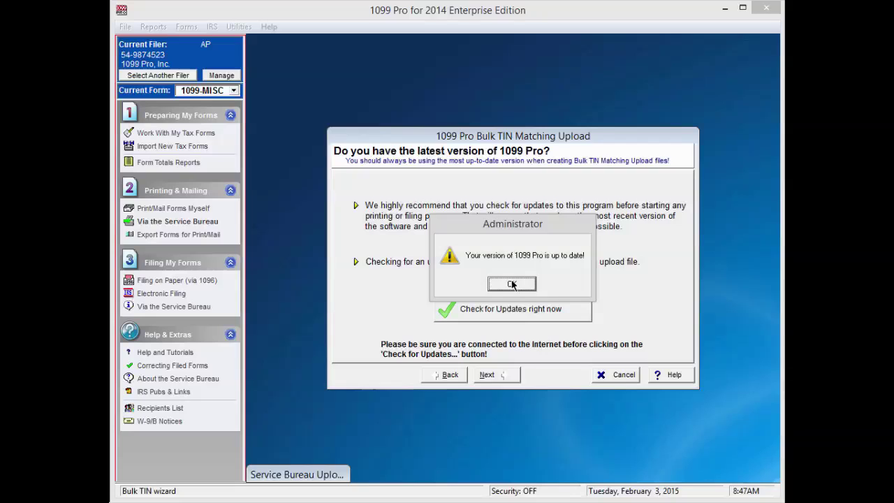
pyautogui.click(512, 284)
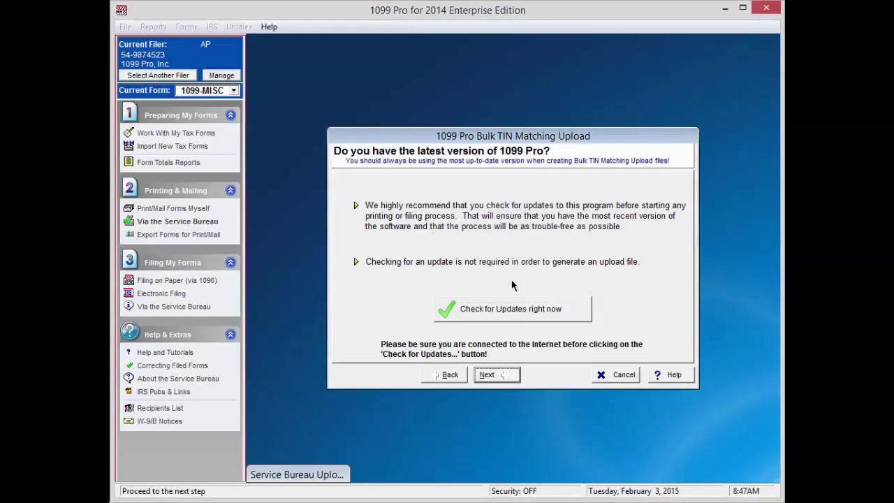
pyautogui.click(491, 376)
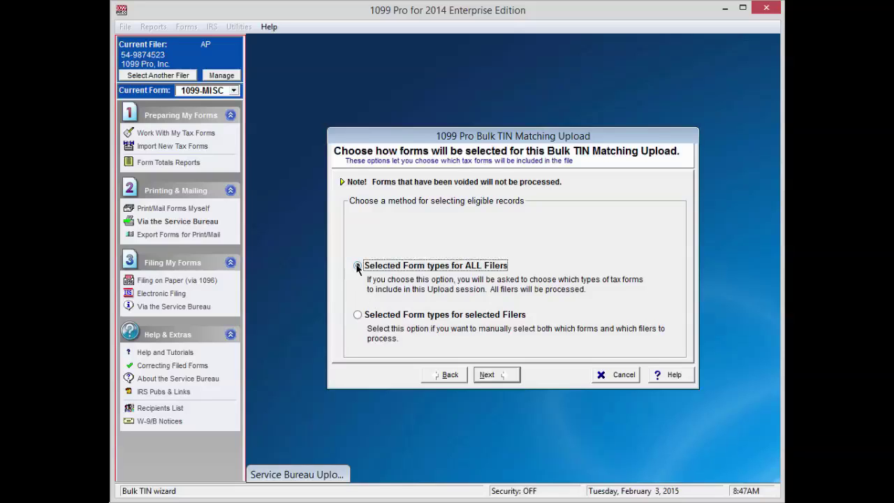
# - Use selected form types for all filers, dismiss the red-form warning, and tag only 1099-MISC
pyautogui.click(487, 375)
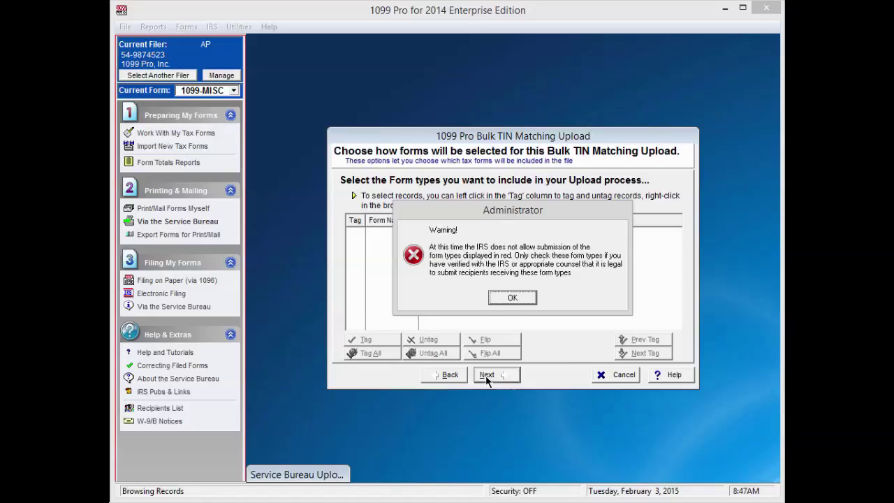
pyautogui.click(513, 297)
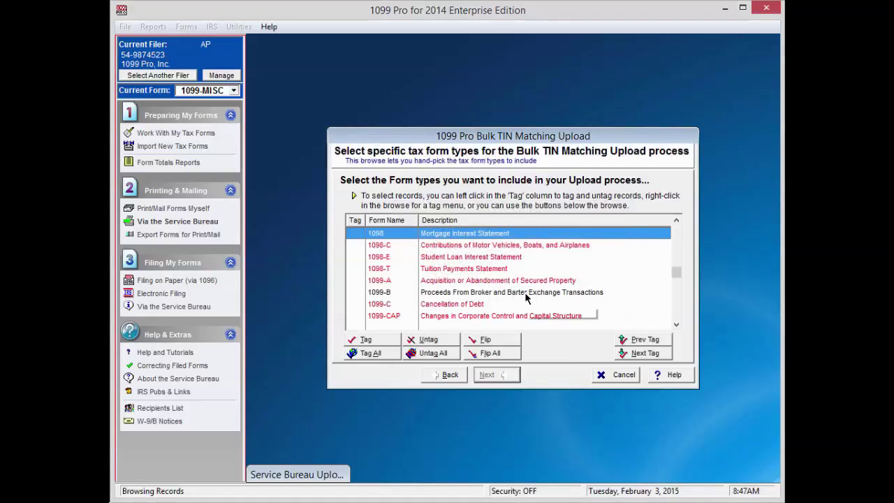
pyautogui.click(676, 324)
pyautogui.click(676, 324)
pyautogui.click(676, 324)
pyautogui.click(676, 324)
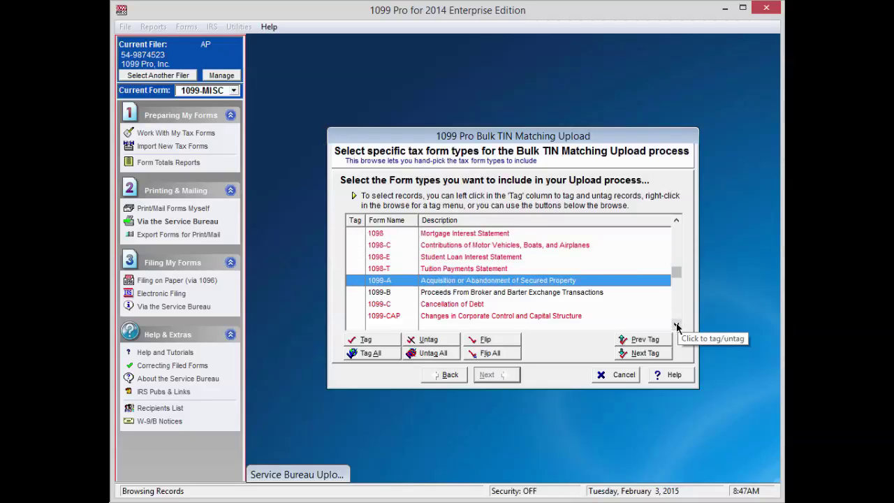
pyautogui.click(676, 324)
pyautogui.click(676, 324)
pyautogui.click(676, 324)
pyautogui.click(676, 324)
pyautogui.click(676, 324)
pyautogui.click(676, 324)
pyautogui.click(676, 325)
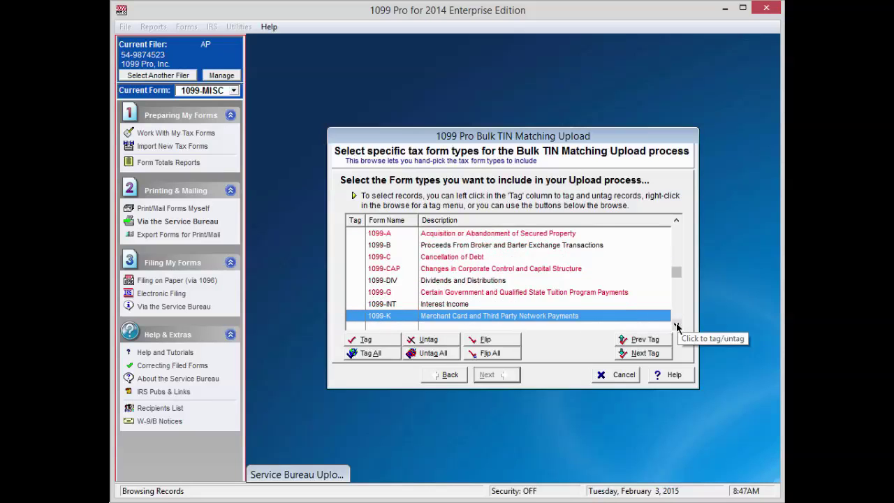
pyautogui.click(676, 324)
pyautogui.click(676, 324)
pyautogui.click(676, 324)
pyautogui.click(677, 324)
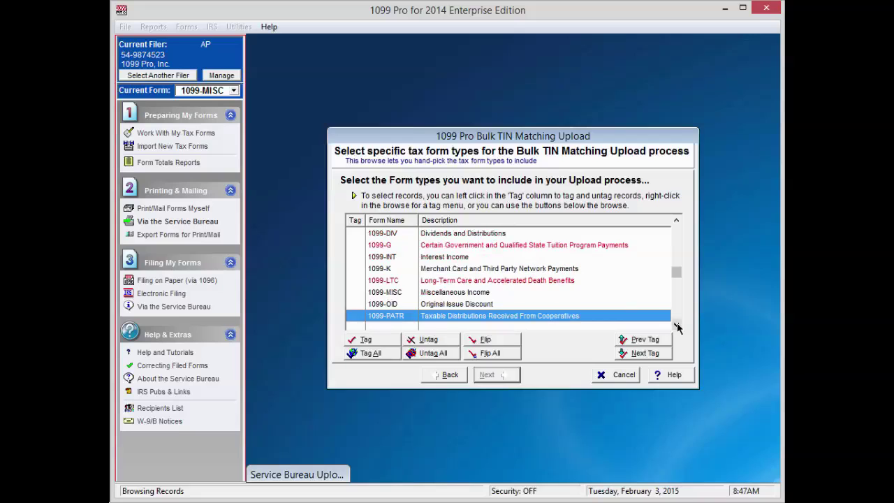
pyautogui.click(454, 296)
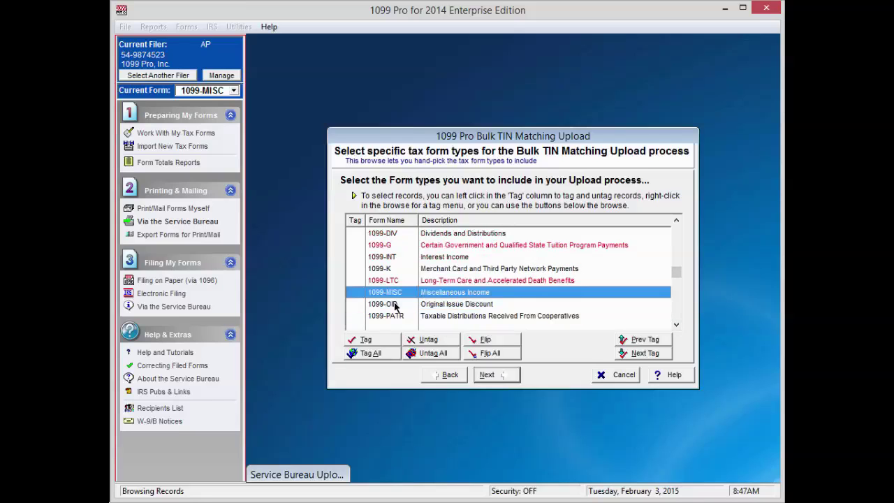
pyautogui.click(359, 336)
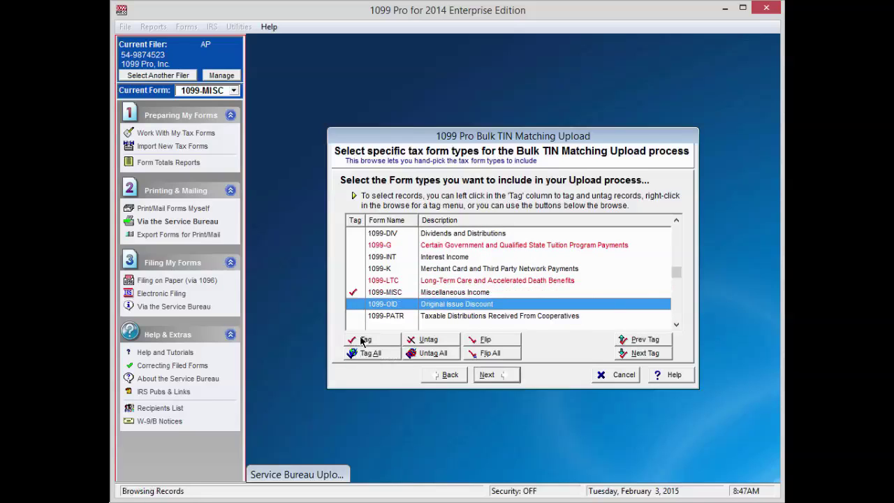
# - Leave Force TIN Type unchecked and keep the destination C:\1099 Pro\Pro99T14\Uploads
pyautogui.click(488, 375)
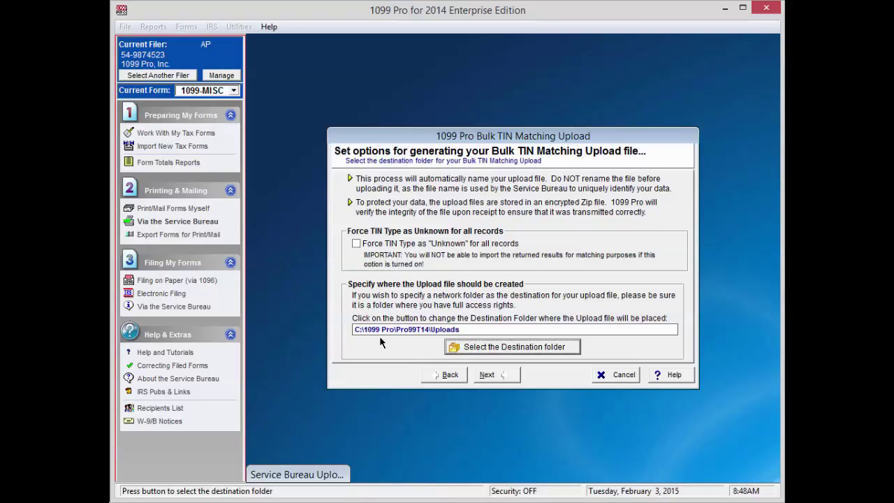
pyautogui.click(489, 374)
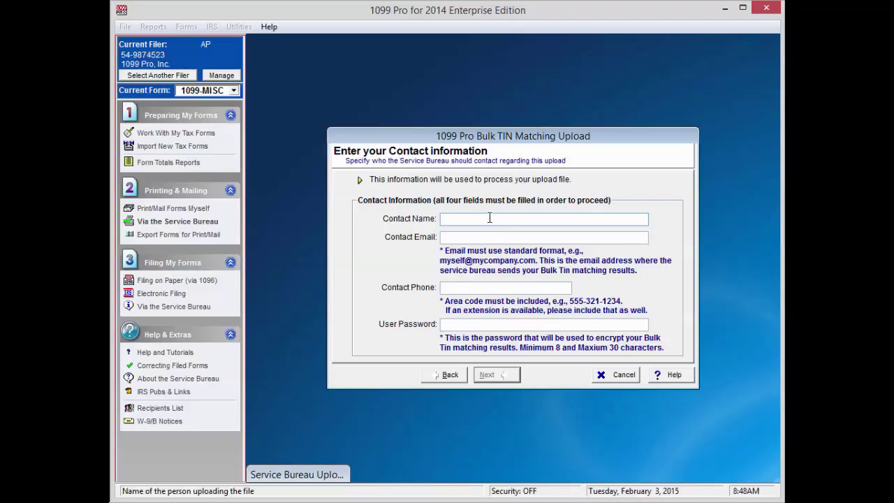
# - Enter the contact's name, e-mail address and phone number, plus a user encryption password
pyautogui.write('John Smith')
pyautogui.press('Tab')
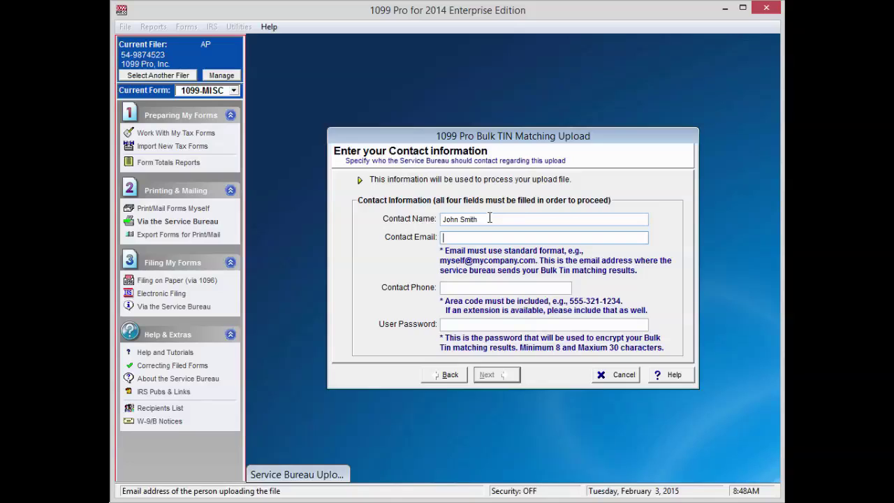
pyautogui.click(488, 285)
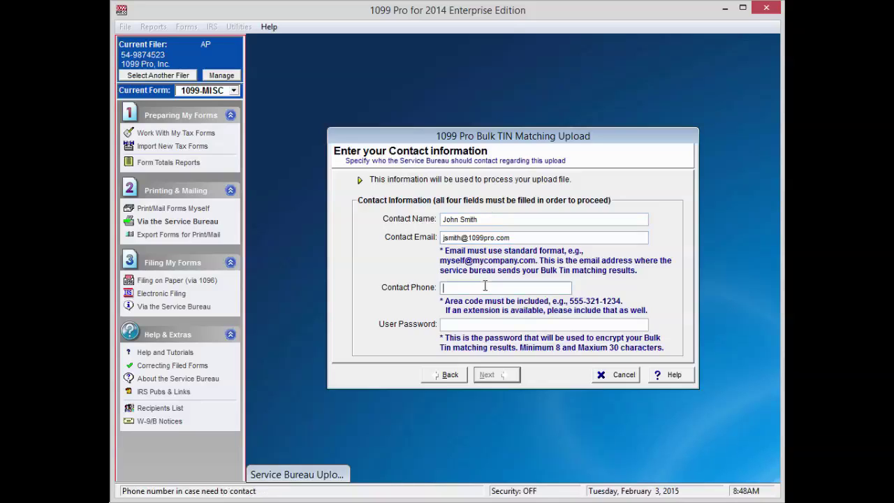
pyautogui.write('123-456-')
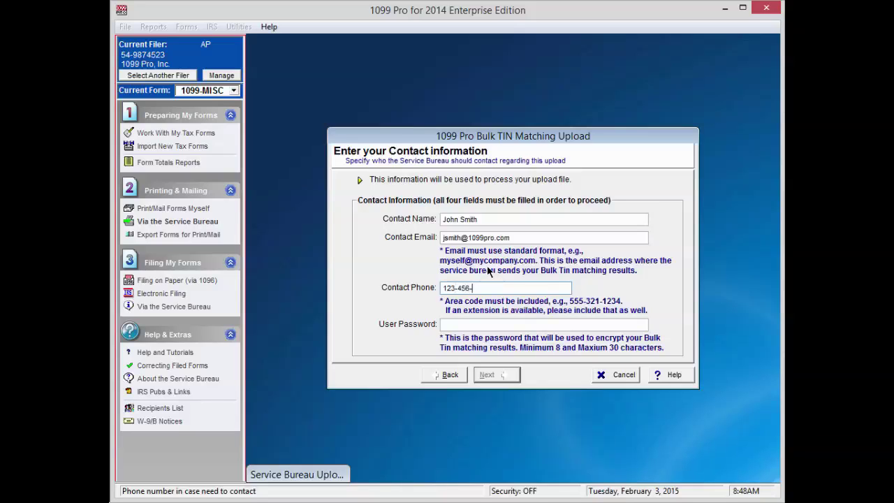
pyautogui.write('7890')
pyautogui.click(485, 322)
pyautogui.write('12345678')
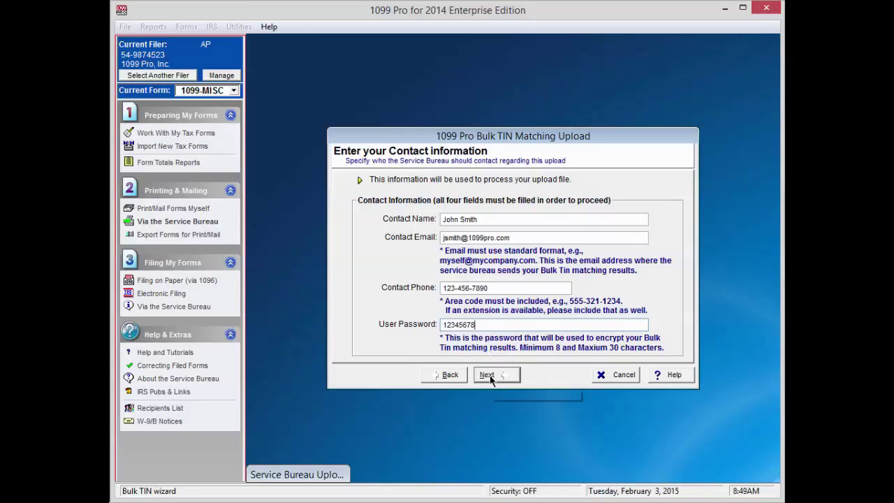
pyautogui.click(491, 376)
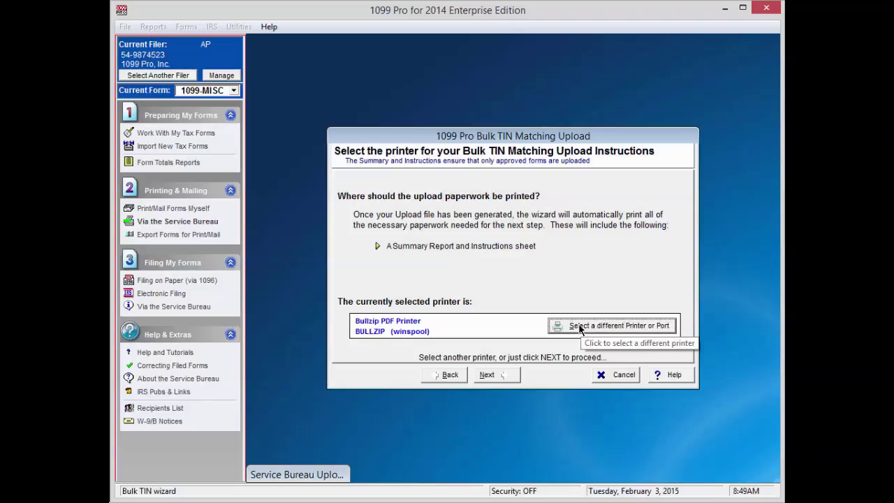
# - Keep Bullzip PDF Printer and generate the 1099-MISC upload file with 12 TIN/Names exported
pyautogui.click(489, 375)
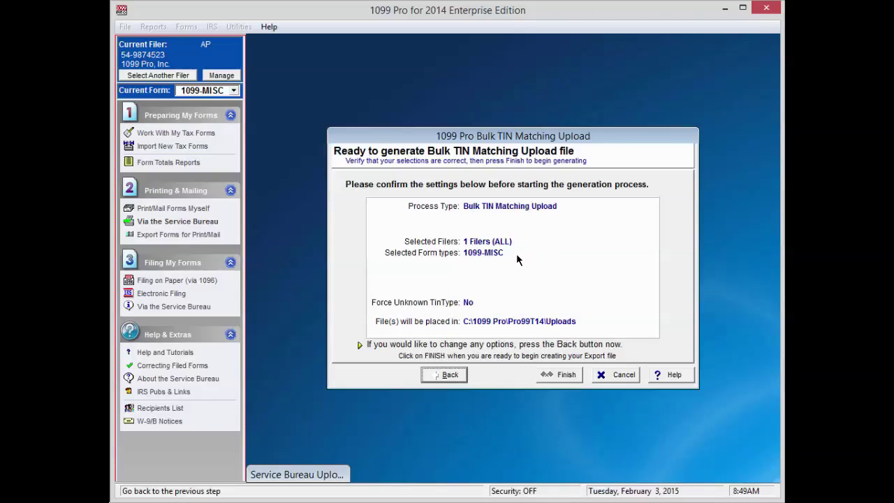
pyautogui.click(563, 374)
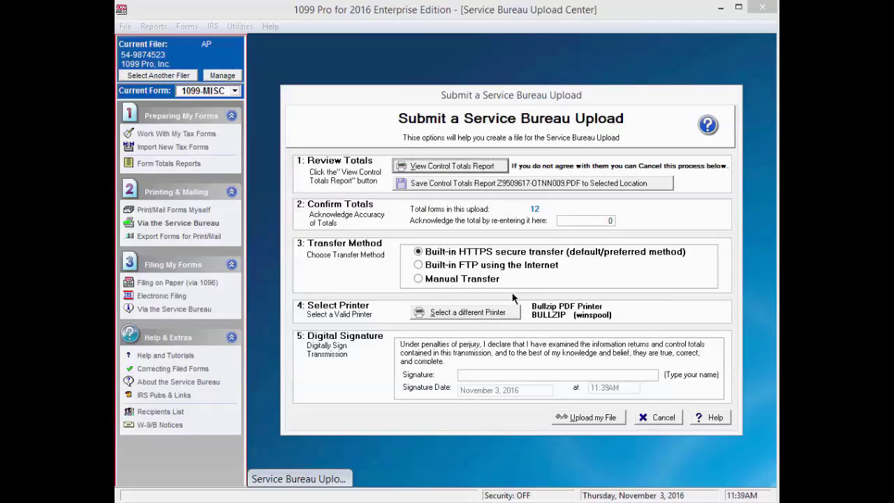
pyautogui.click(485, 168)
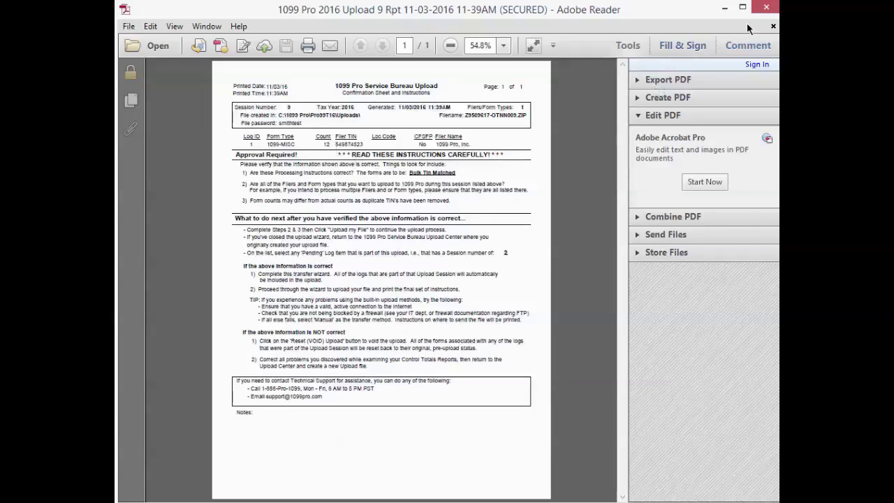
pyautogui.click(768, 9)
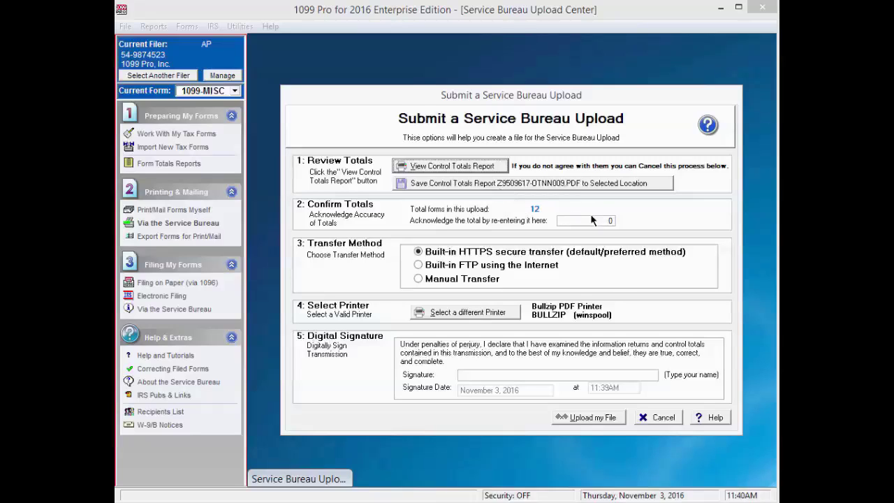
# - Acknowledge the total of 12 forms and, after trying FTP and Manual Transfer, keep Built-in HTTPS
pyautogui.click(614, 221)
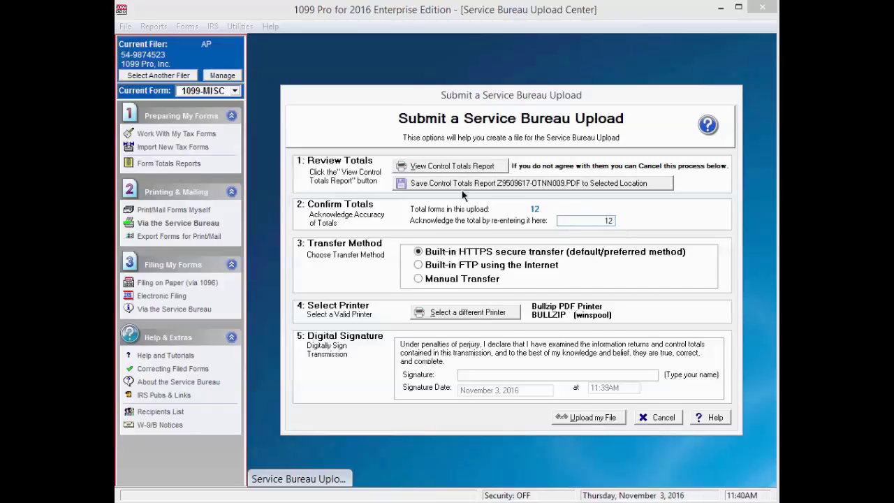
pyautogui.click(419, 253)
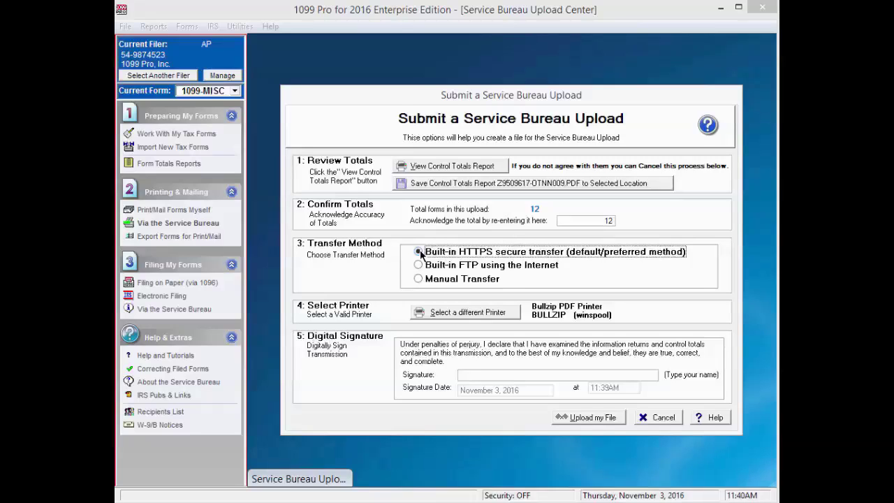
pyautogui.click(418, 266)
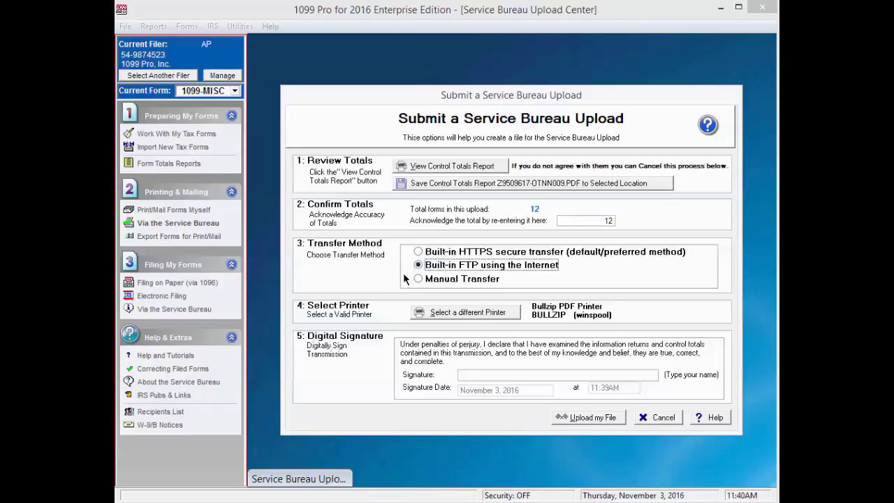
pyautogui.click(418, 279)
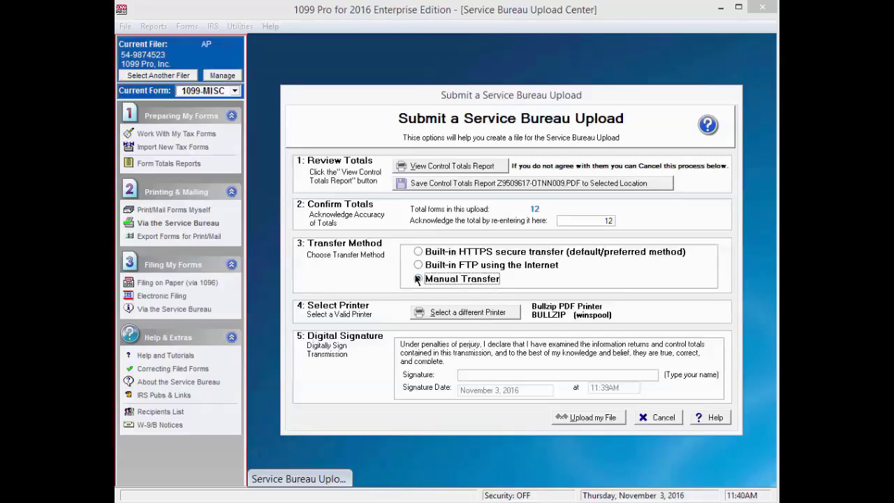
pyautogui.click(417, 251)
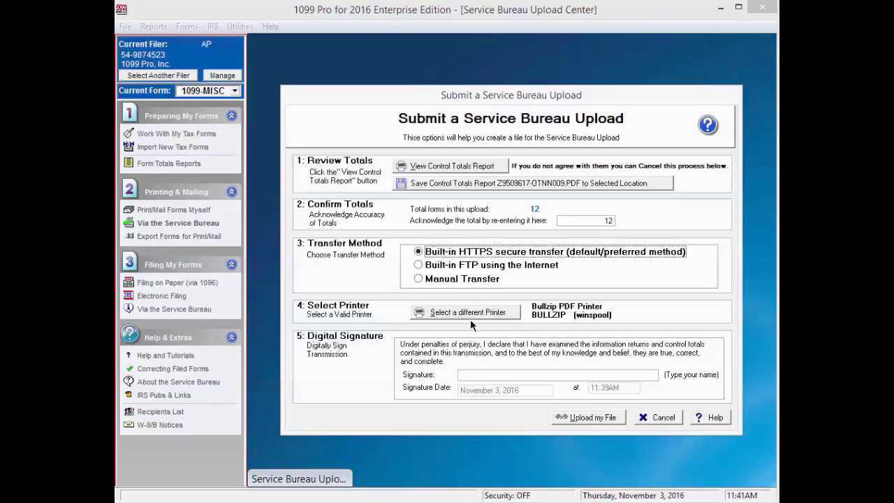
# - Sign with the signer's name and upload the file to the Service Bureau over HTTPS
pyautogui.click(483, 376)
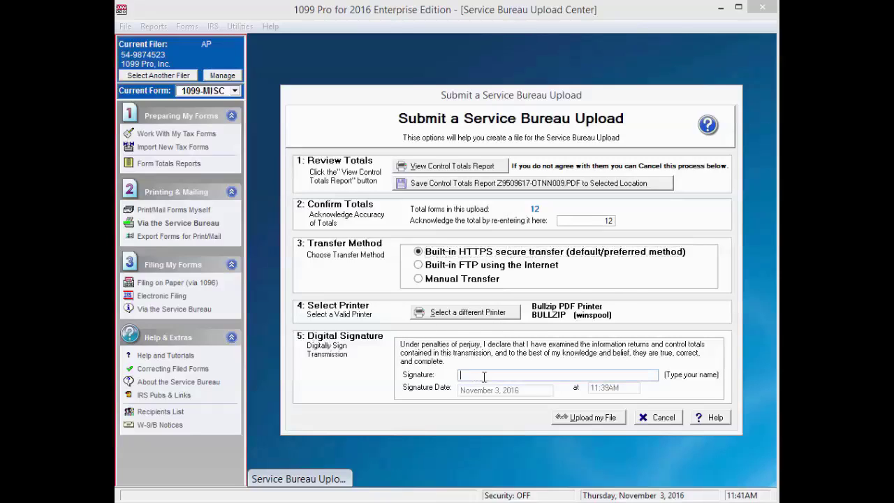
pyautogui.write('John Smith')
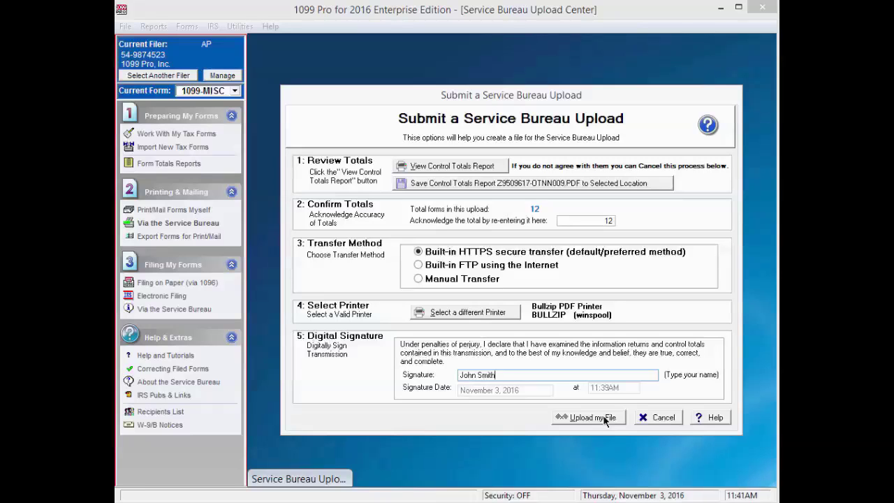
pyautogui.click(605, 419)
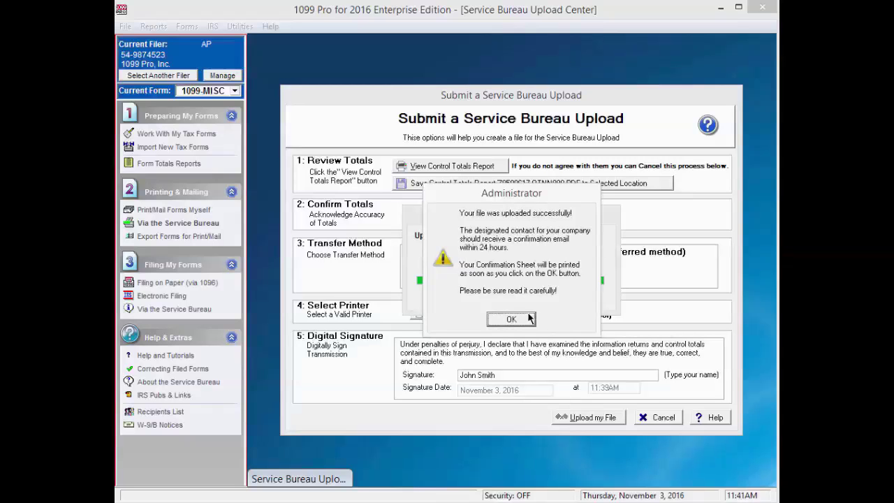
pyautogui.click(511, 319)
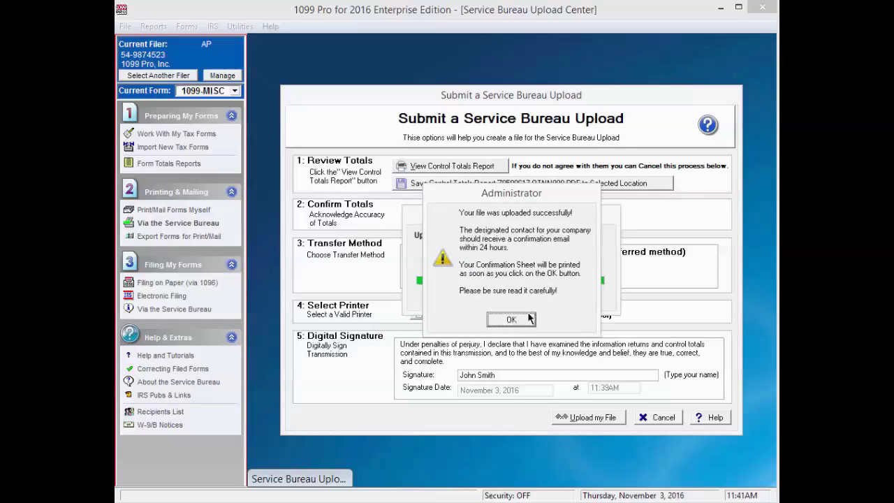